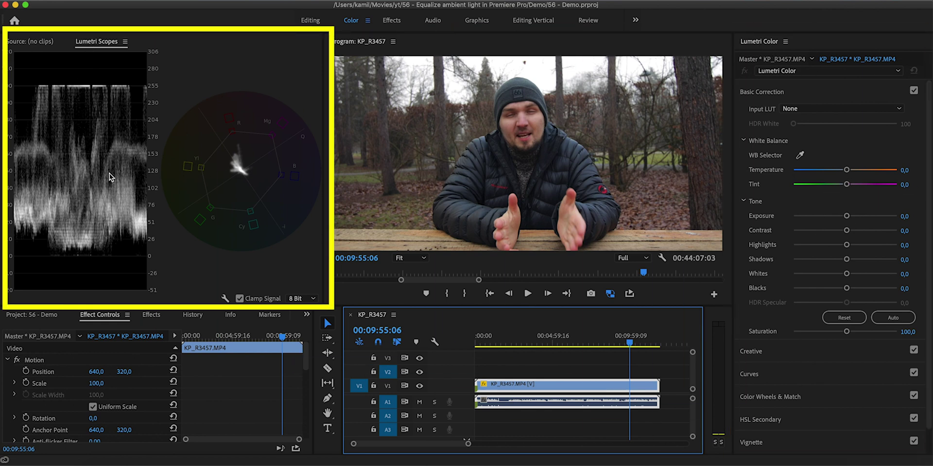
Step: Scrub the timeline through the clip to 00:03:27:17 to watch the light changes
{"action": "left_click", "coordinate": [99, 317]}
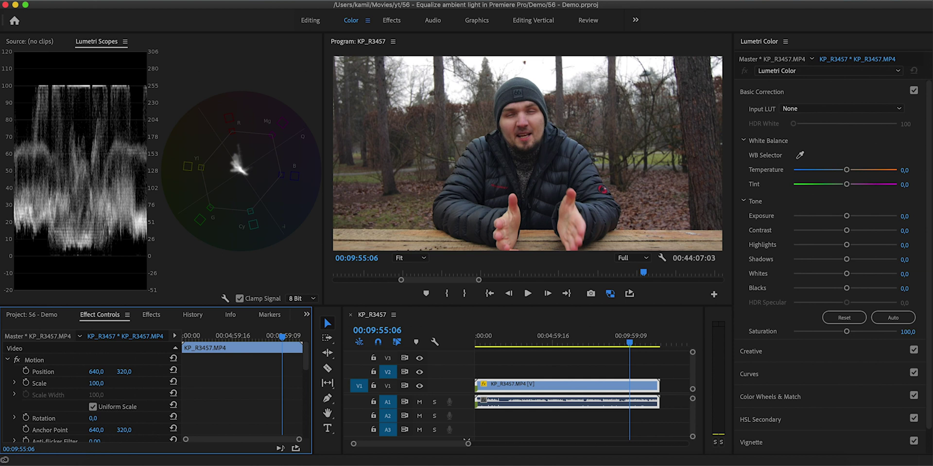
{"action": "left_click", "coordinate": [328, 5]}
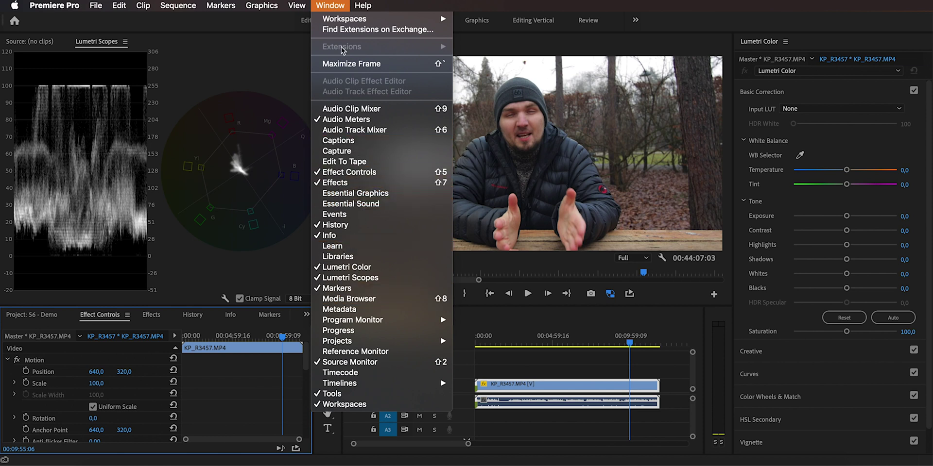
{"action": "left_click", "coordinate": [204, 166]}
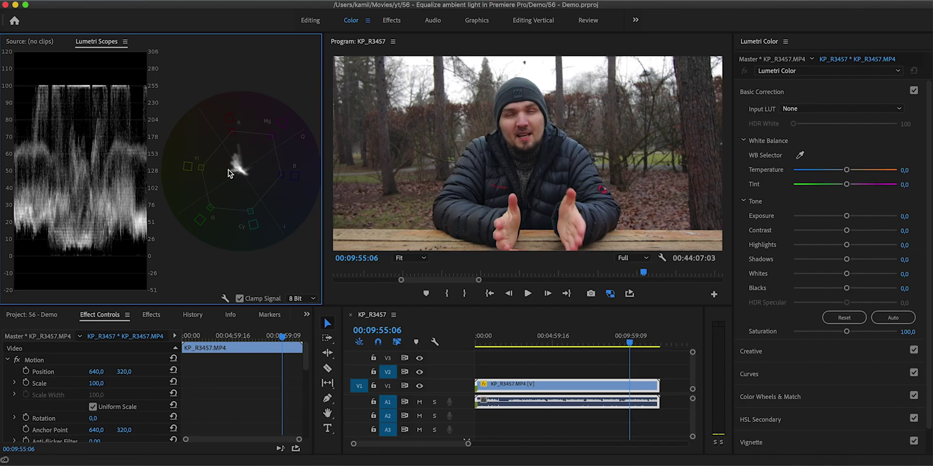
{"action": "left_click_drag", "start_coordinate": [504, 343], "coordinate": [530, 346]}
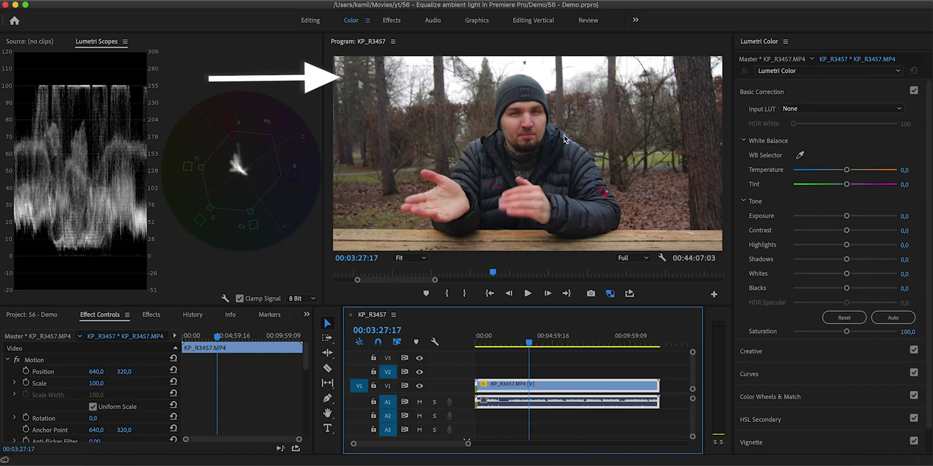
Step: Draw a four-point Pen opacity mask around the tree trunks in the frame's top-left corner
{"action": "left_click", "coordinate": [29, 403]}
{"action": "scroll", "coordinate": [49, 404], "scroll_direction": "down", "scroll_amount": 3}
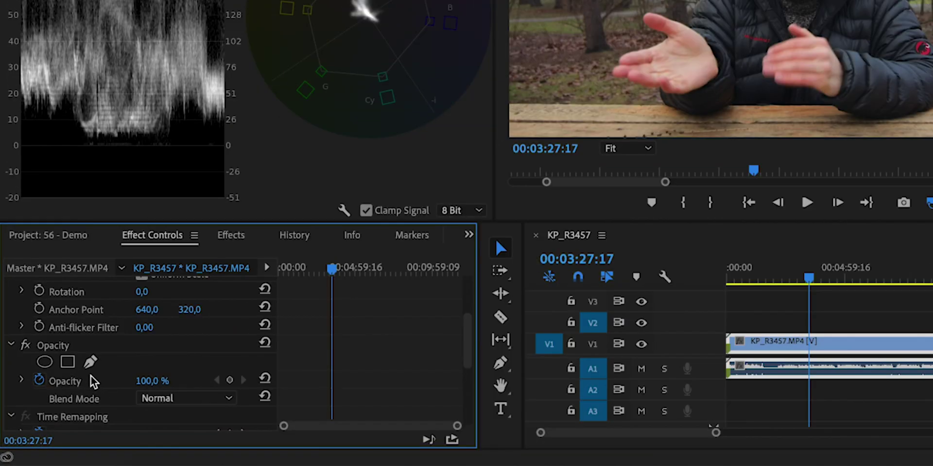
{"action": "left_click", "coordinate": [89, 364]}
{"action": "left_click", "coordinate": [556, 108]}
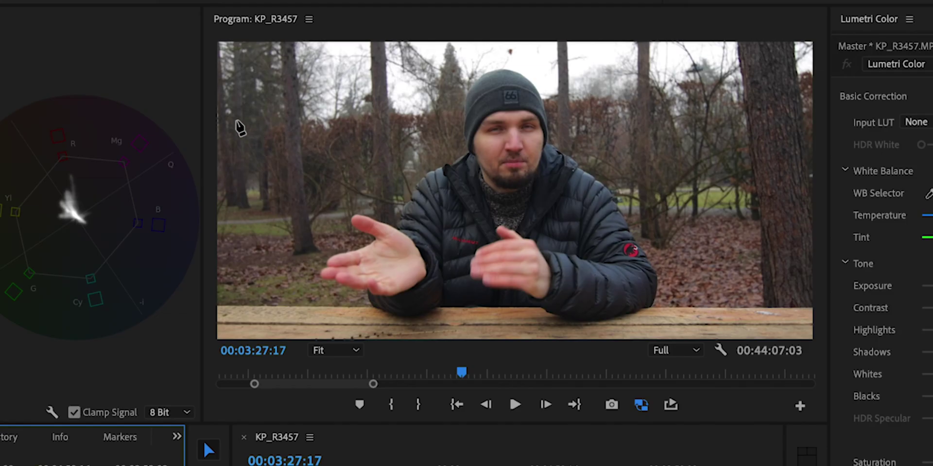
{"action": "left_click", "coordinate": [217, 117]}
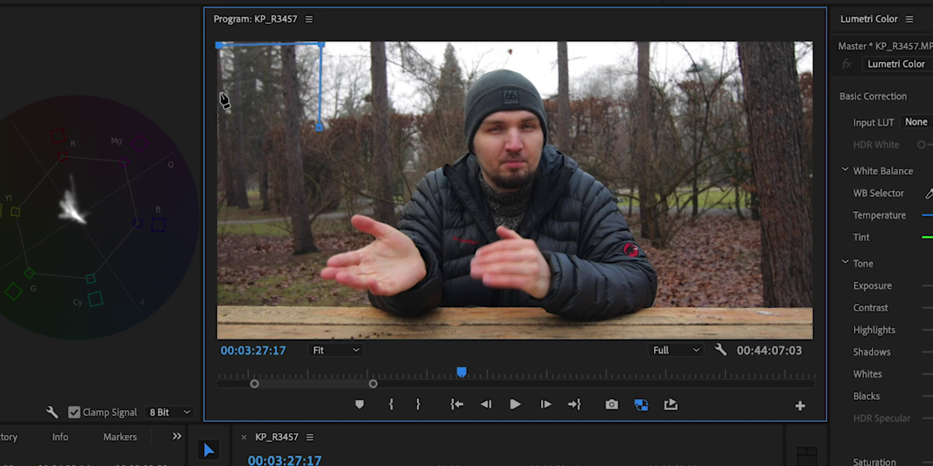
{"action": "left_click", "coordinate": [221, 128]}
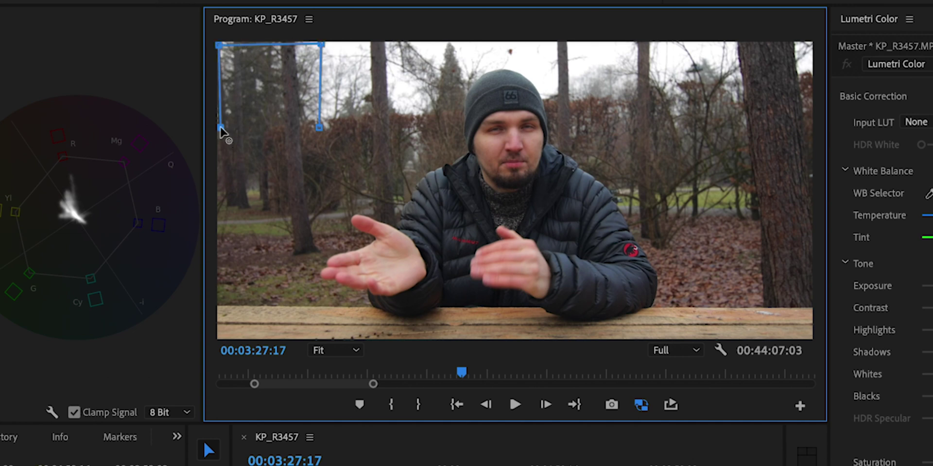
{"action": "left_click", "coordinate": [318, 128]}
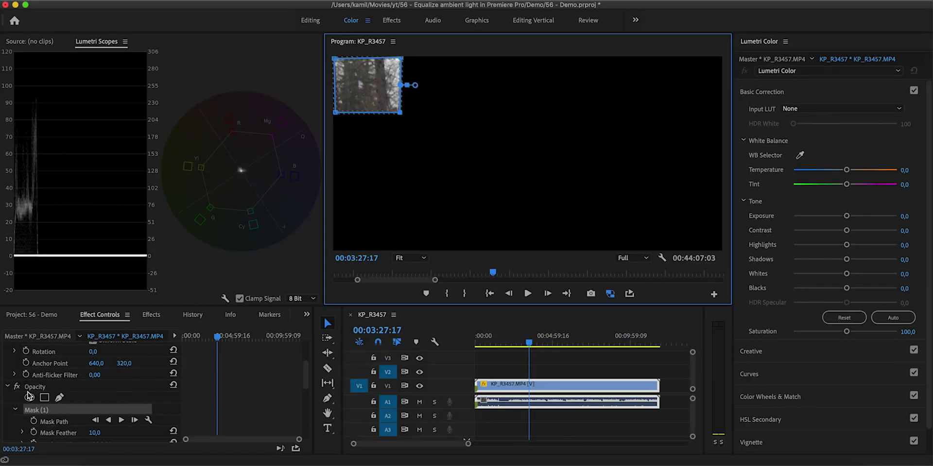
Step: Apply Lumetri Color by nudging Exposure up, then reset Exposure to 0,0
{"action": "scroll", "coordinate": [29, 396], "scroll_direction": "down", "scroll_amount": 8}
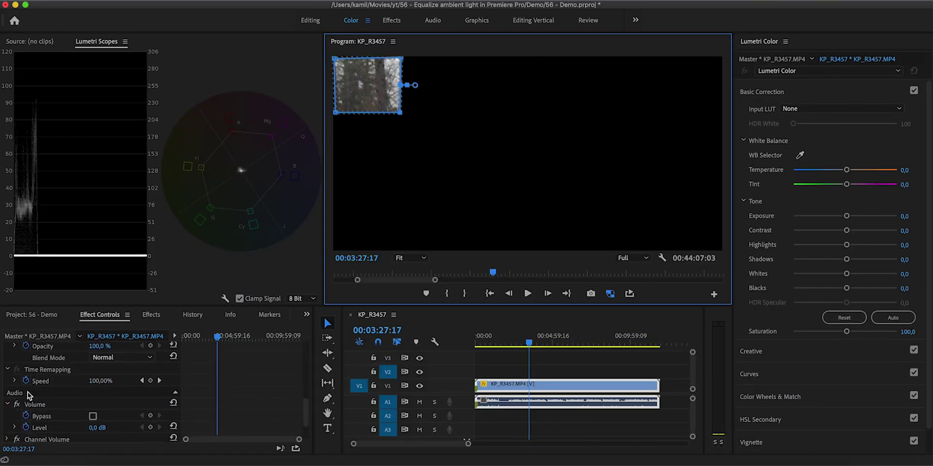
{"action": "scroll", "coordinate": [65, 405], "scroll_direction": "up", "scroll_amount": 4}
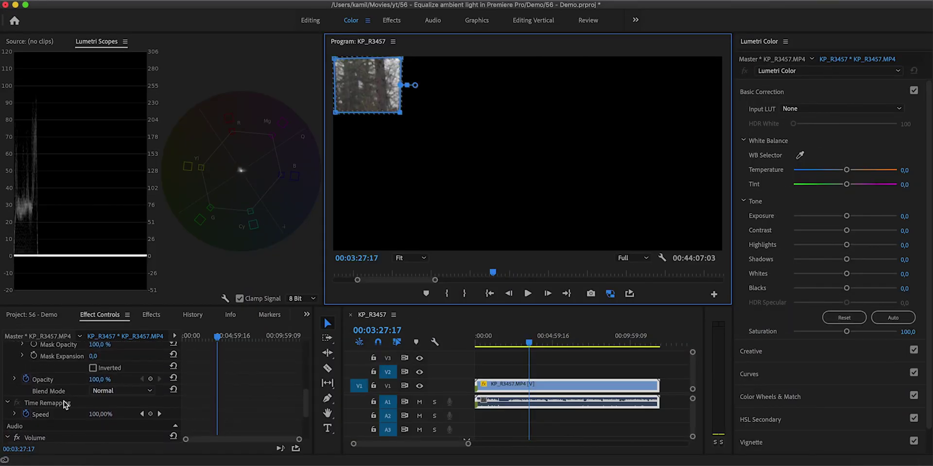
{"action": "left_click_drag", "start_coordinate": [851, 220], "coordinate": [856, 219]}
{"action": "double_click", "coordinate": [856, 219]}
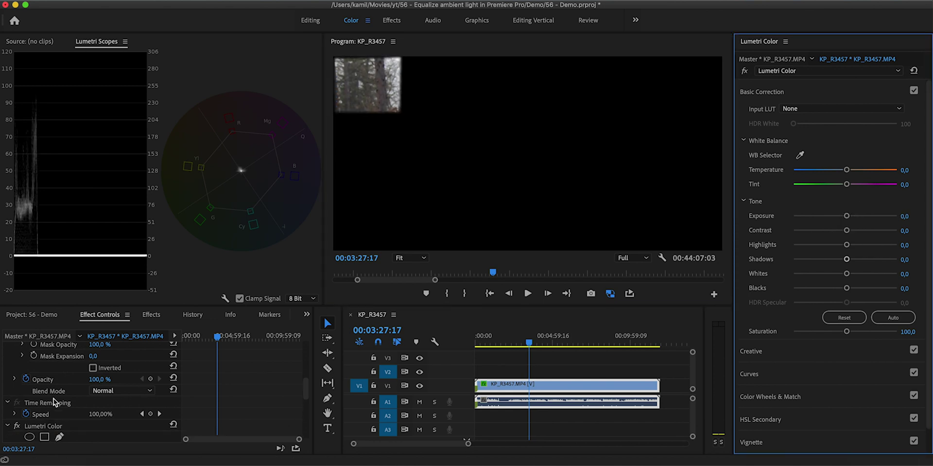
Step: Enable keyframing for Temperature, Tint and Exposure at 00:03:27:17
{"action": "scroll", "coordinate": [53, 398], "scroll_direction": "down", "scroll_amount": 5}
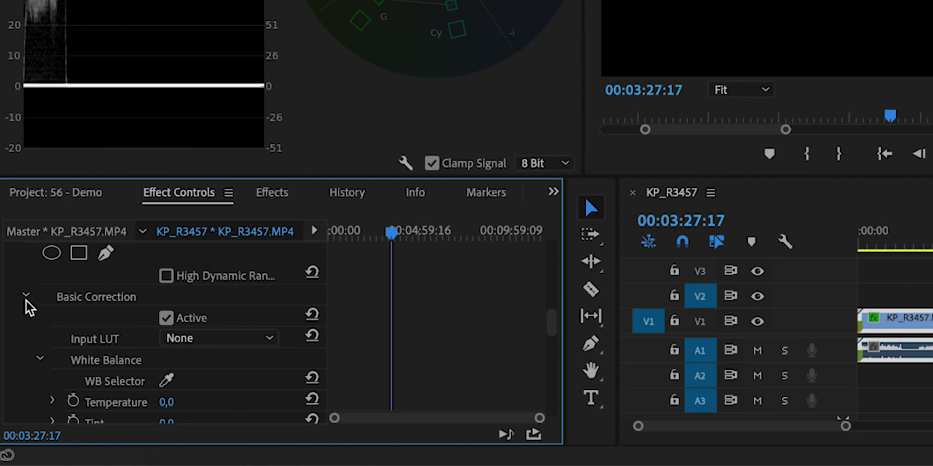
{"action": "scroll", "coordinate": [26, 301], "scroll_direction": "down", "scroll_amount": 4}
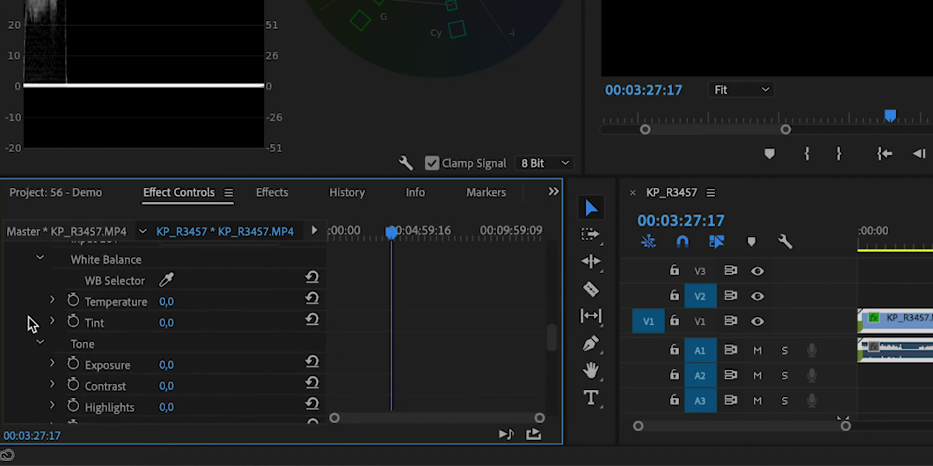
{"action": "left_click", "coordinate": [73, 300]}
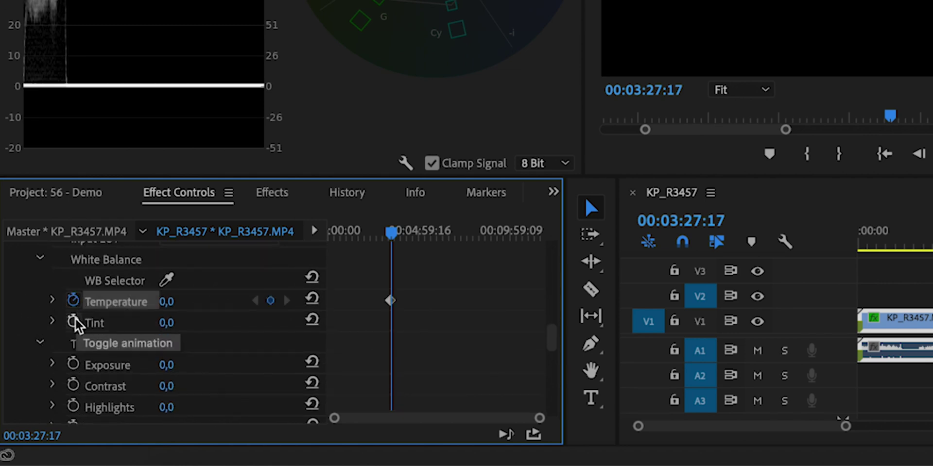
{"action": "left_click", "coordinate": [73, 321]}
{"action": "left_click", "coordinate": [73, 365]}
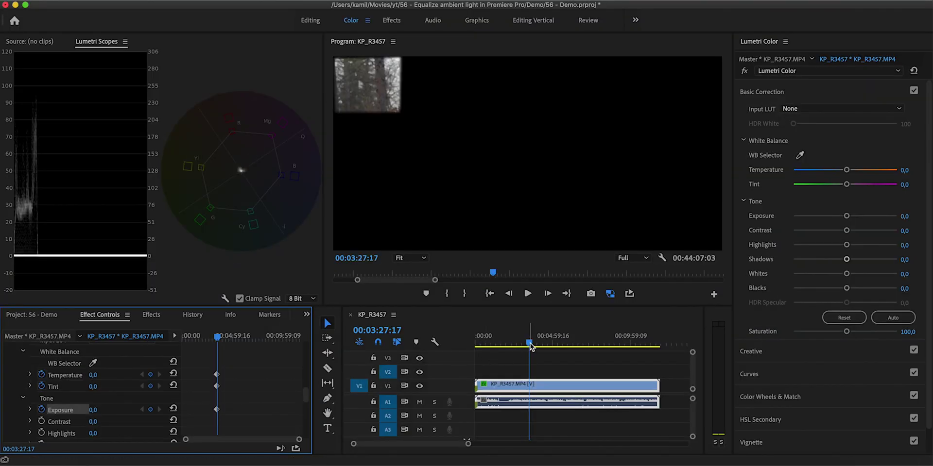
Step: Move the playhead back earlier in the clip and raise Exposure to 1,8 there
{"action": "left_click", "coordinate": [529, 344]}
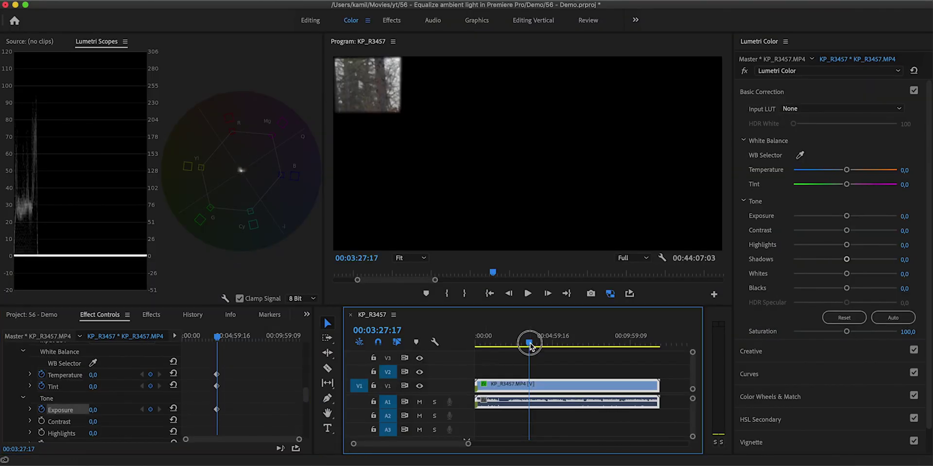
{"action": "left_click_drag", "start_coordinate": [529, 344], "coordinate": [504, 346]}
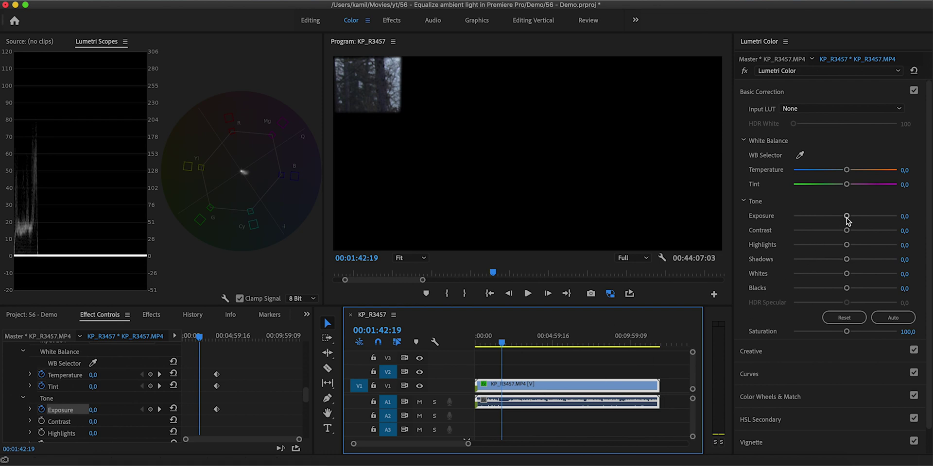
{"action": "left_click_drag", "start_coordinate": [845, 217], "coordinate": [863, 217]}
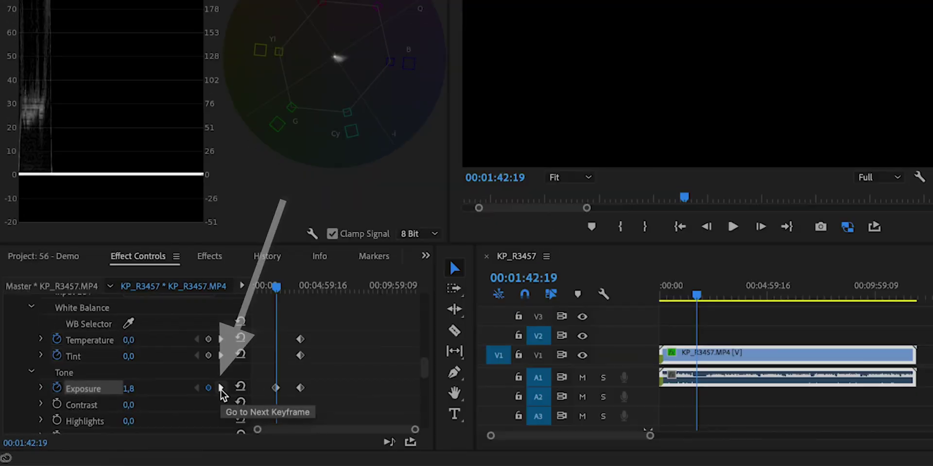
Step: Return to the 00:01:42:19 Exposure keyframe and warm Temperature to 21,9
{"action": "left_click", "coordinate": [159, 410]}
{"action": "left_click", "coordinate": [196, 387]}
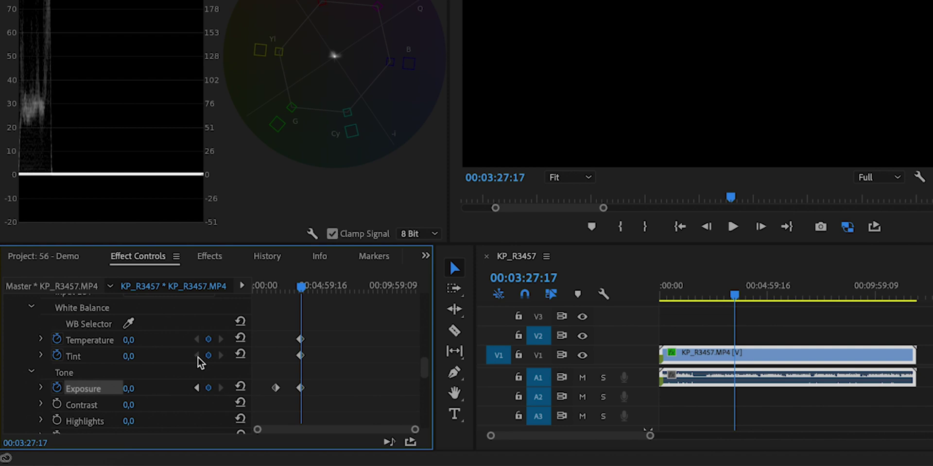
{"action": "left_click", "coordinate": [197, 388]}
{"action": "left_click", "coordinate": [221, 388]}
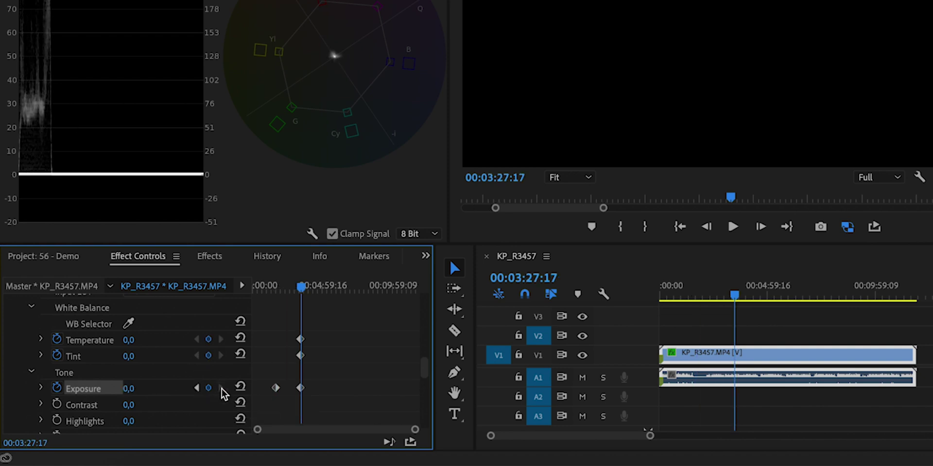
{"action": "left_click", "coordinate": [196, 388]}
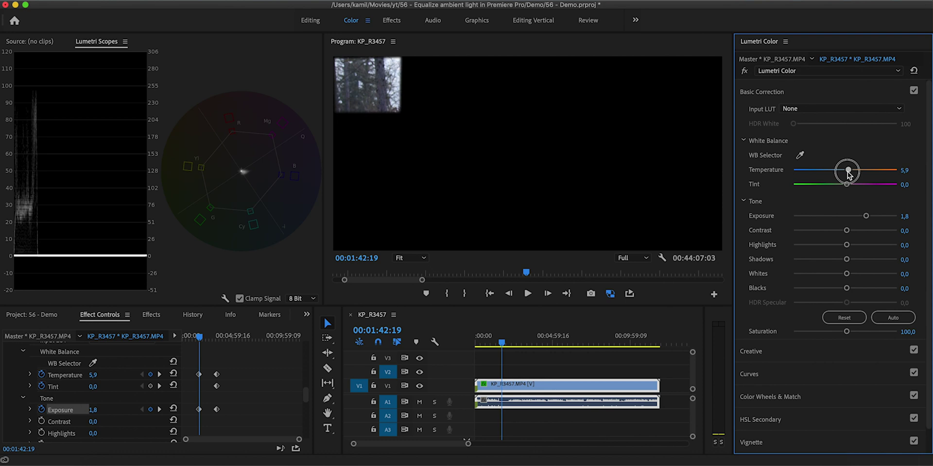
{"action": "left_click_drag", "start_coordinate": [851, 171], "coordinate": [857, 172]}
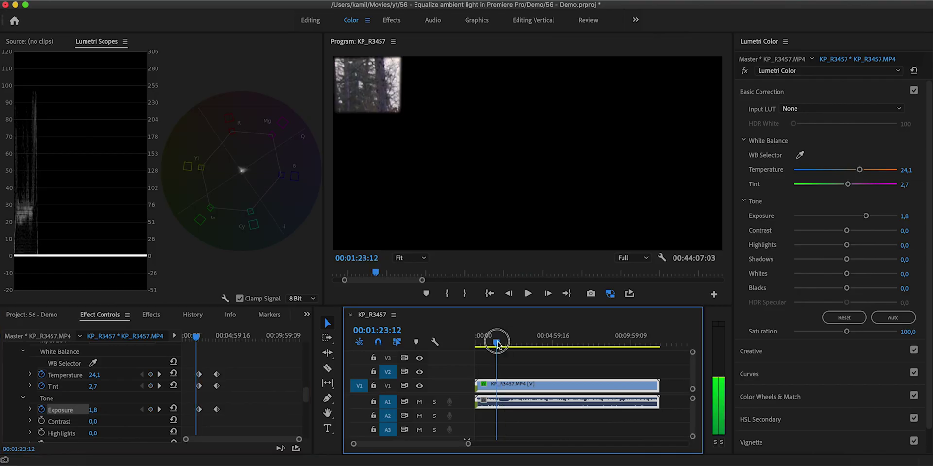
Step: At 00:05:26:04, keyframe Tint at -0,5 and Exposure at 1,1
{"action": "left_click", "coordinate": [142, 409]}
{"action": "left_click", "coordinate": [848, 186]}
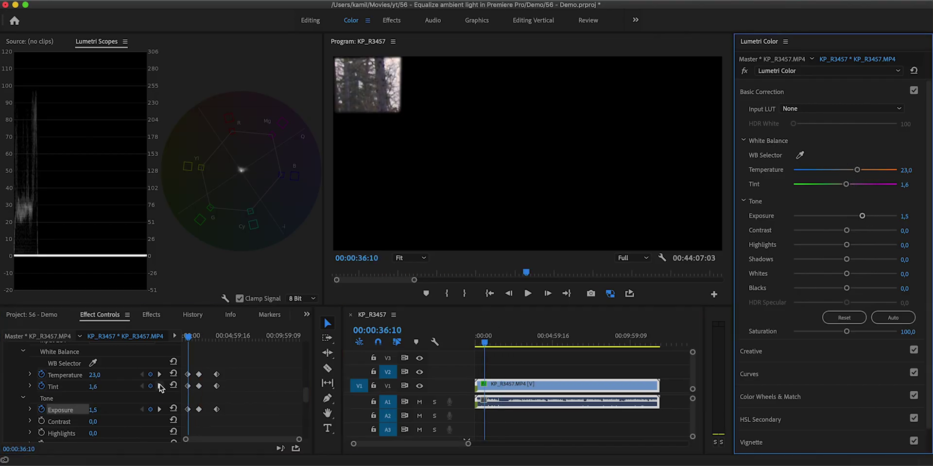
{"action": "left_click", "coordinate": [238, 340]}
{"action": "left_click_drag", "start_coordinate": [862, 216], "coordinate": [858, 216]}
{"action": "left_click_drag", "start_coordinate": [846, 184], "coordinate": [845, 184]}
{"action": "left_click", "coordinate": [238, 342]}
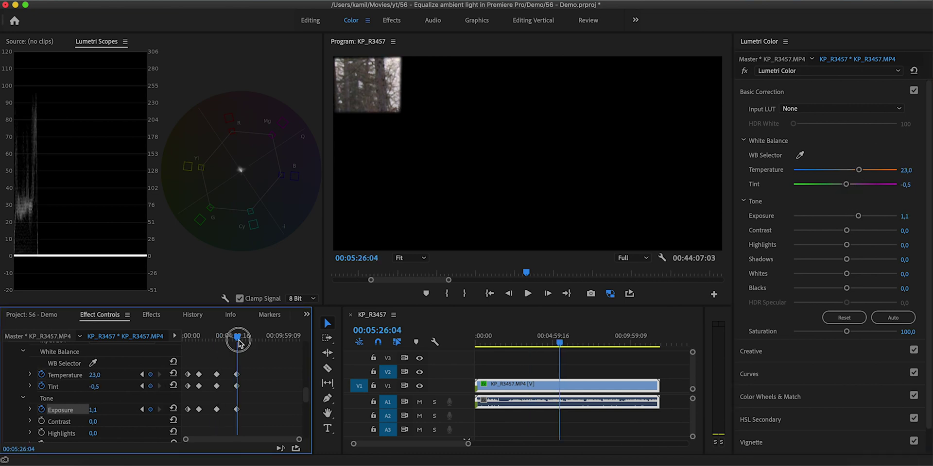
Step: Set Exposure to 0,3 at 00:07:44:13 and advance to the clip's end
{"action": "left_click_drag", "start_coordinate": [238, 342], "coordinate": [260, 340]}
{"action": "left_click", "coordinate": [912, 216]}
{"action": "type", "text": "0,3"}
{"action": "left_click", "coordinate": [298, 335]}
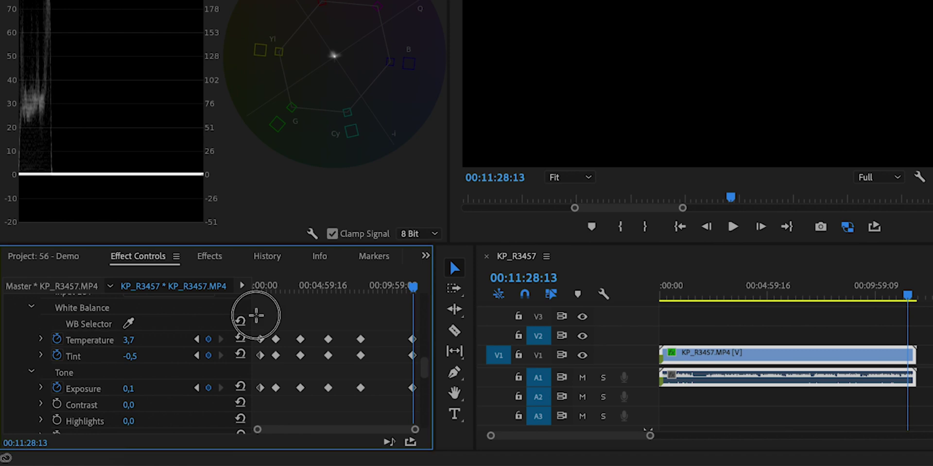
Step: Convert all colour and exposure keyframes to Auto Bezier interpolation
{"action": "left_click_drag", "start_coordinate": [256, 316], "coordinate": [411, 398]}
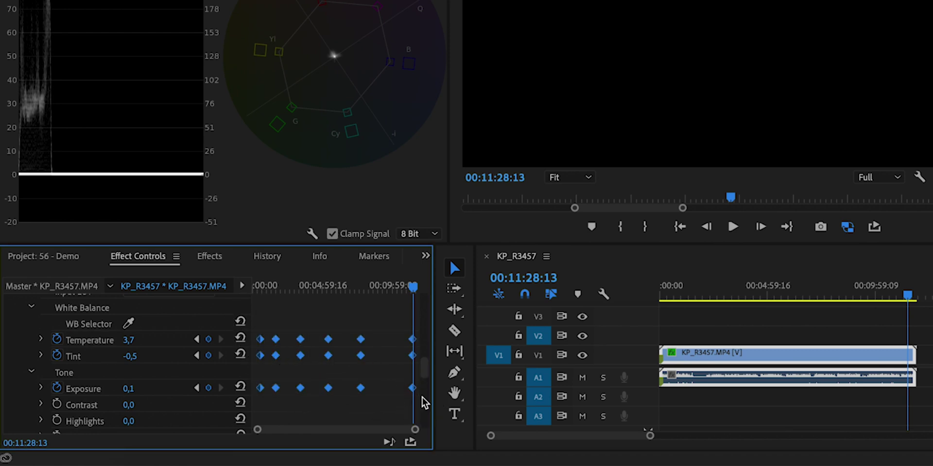
{"action": "right_click", "coordinate": [360, 356]}
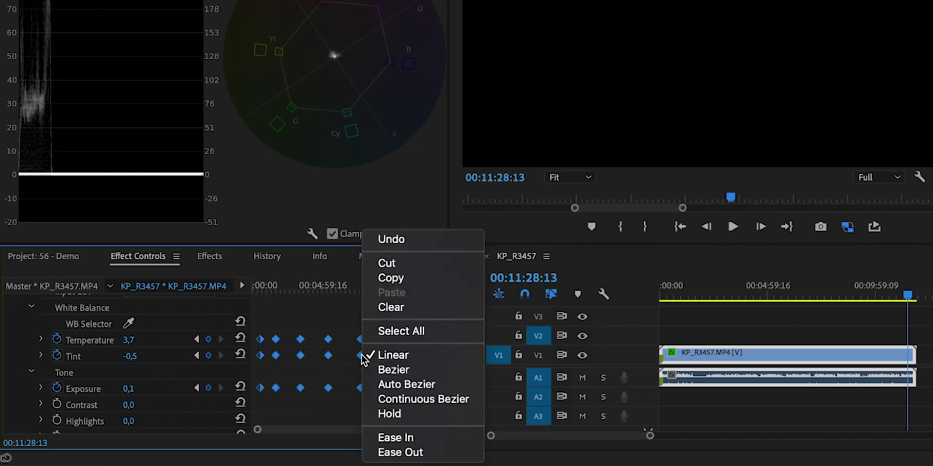
{"action": "left_click", "coordinate": [424, 384]}
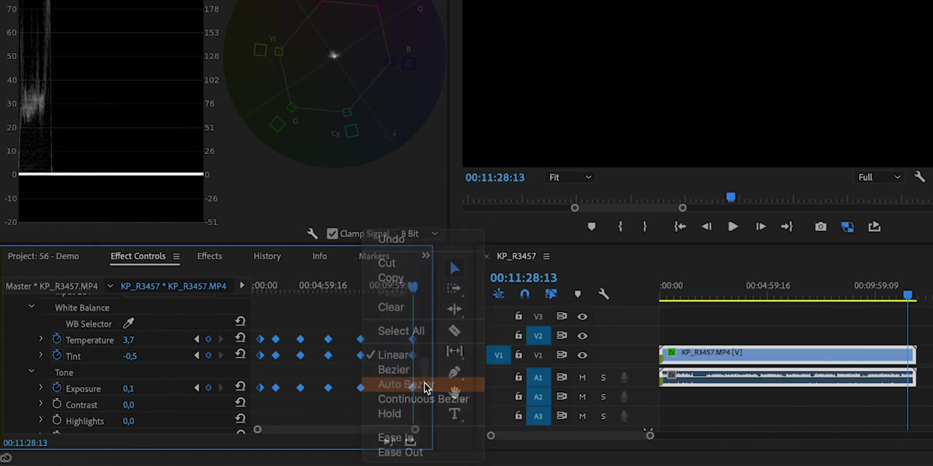
{"action": "left_click", "coordinate": [297, 315]}
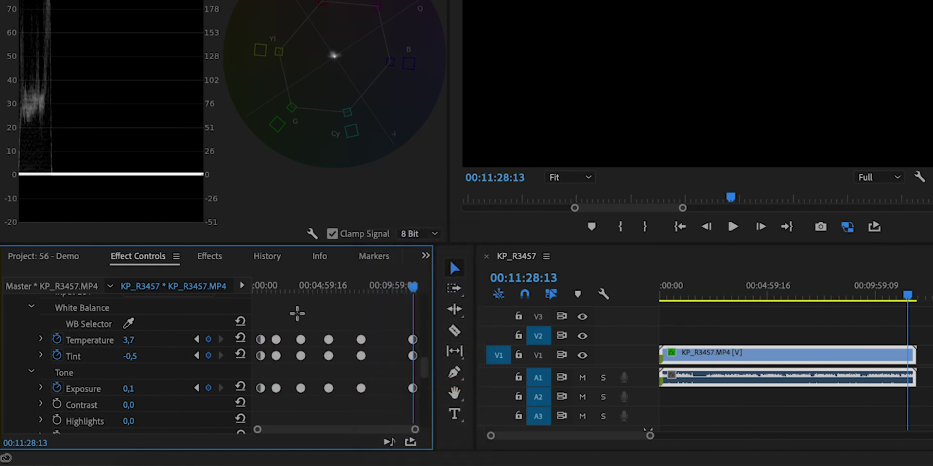
{"action": "left_click", "coordinate": [284, 311]}
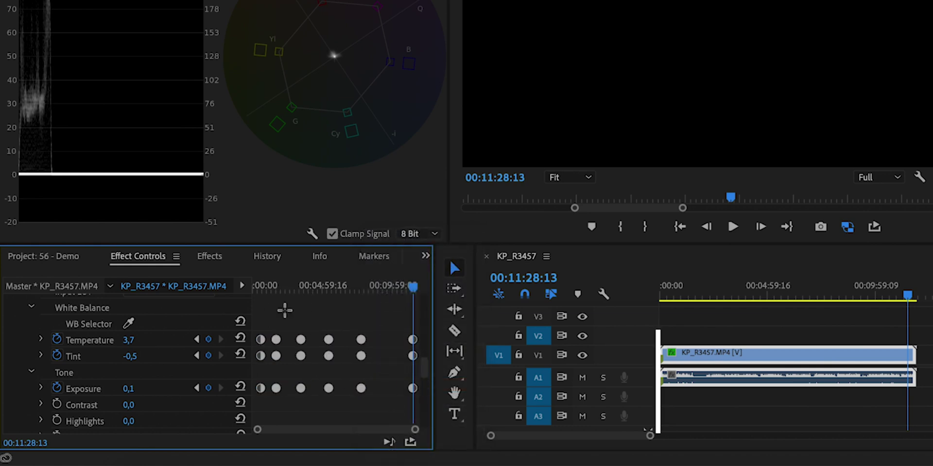
Step: In the maximized panel, enlarge the Temperature graph and ease one keyframe's Bezier curve
{"action": "key", "text": "grave"}
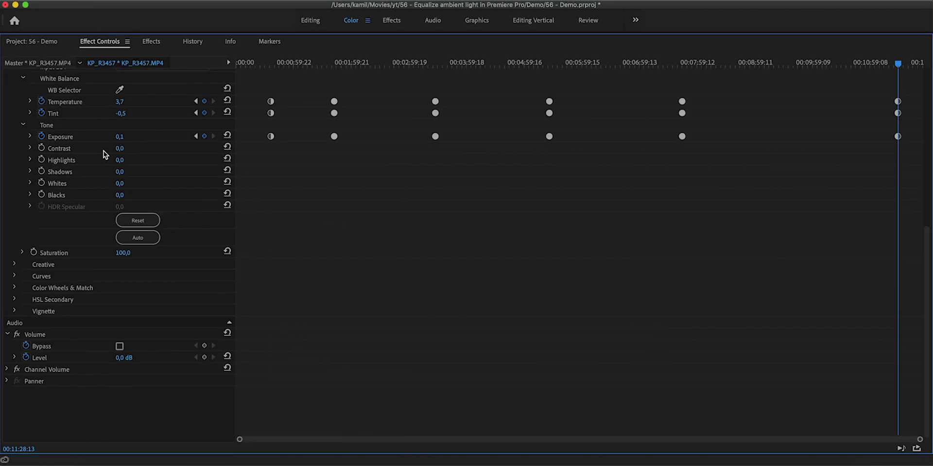
{"action": "left_click", "coordinate": [30, 102]}
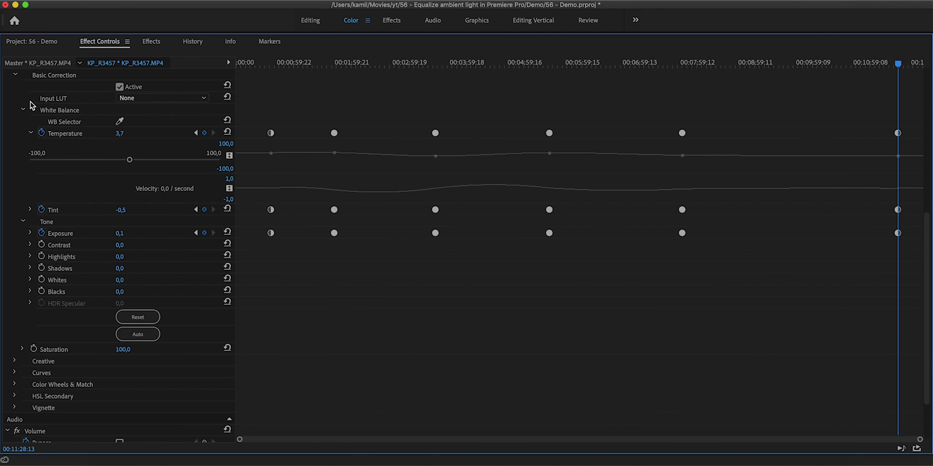
{"action": "left_click_drag", "start_coordinate": [314, 173], "coordinate": [313, 215]}
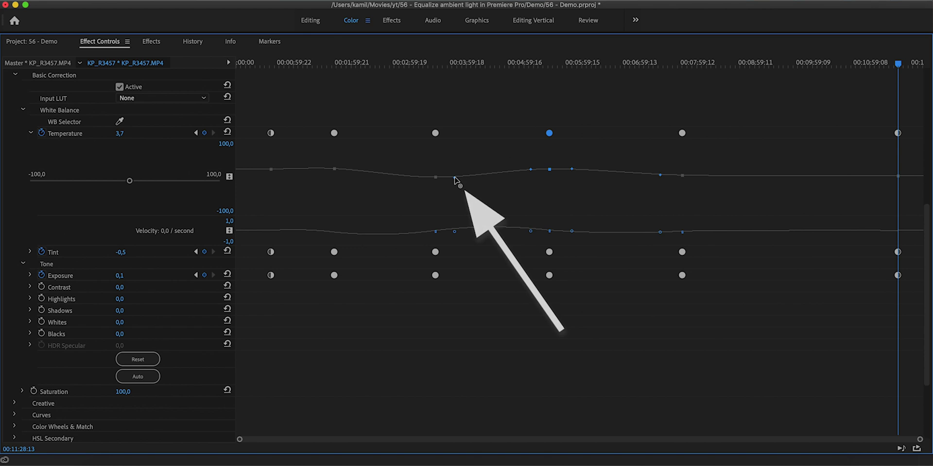
{"action": "left_click_drag", "start_coordinate": [454, 179], "coordinate": [454, 179]}
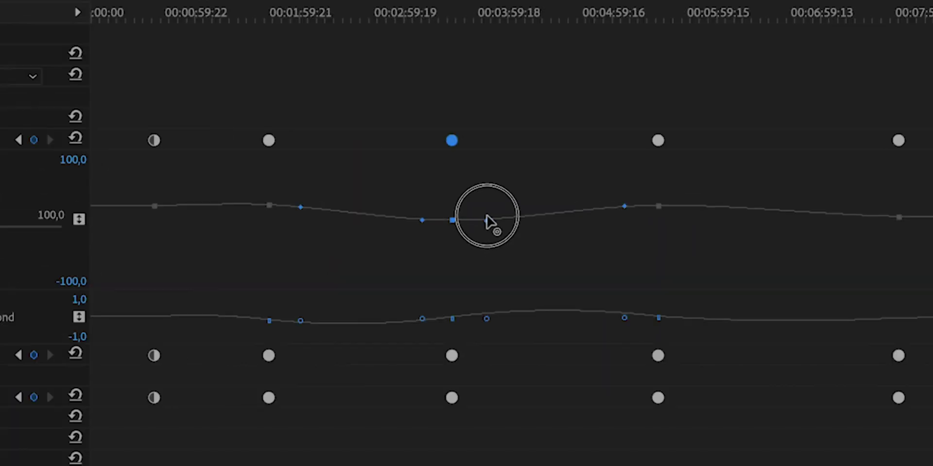
{"action": "mouse_move", "coordinate": [486, 223]}
{"action": "left_mouse_down"}
{"action": "mouse_move", "coordinate": [486, 209]}
{"action": "mouse_move", "coordinate": [481, 217]}
{"action": "left_mouse_up"}
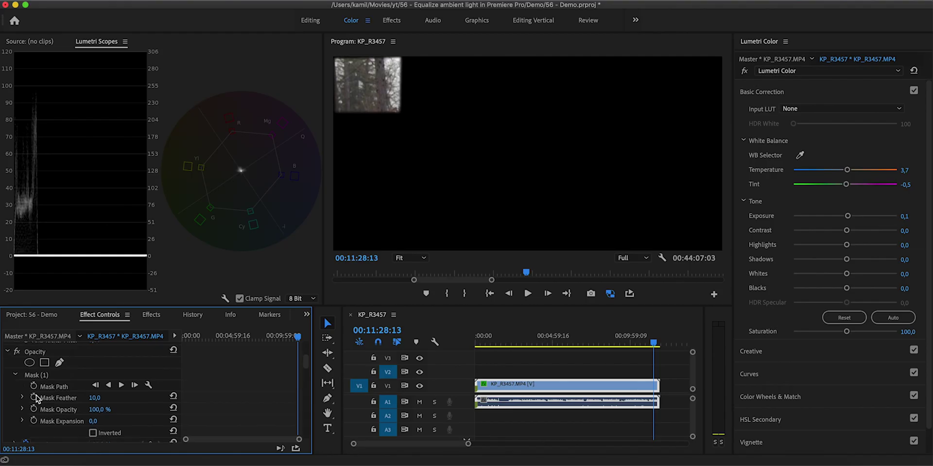
{"action": "scroll", "coordinate": [33, 387], "scroll_direction": "up", "scroll_amount": 3}
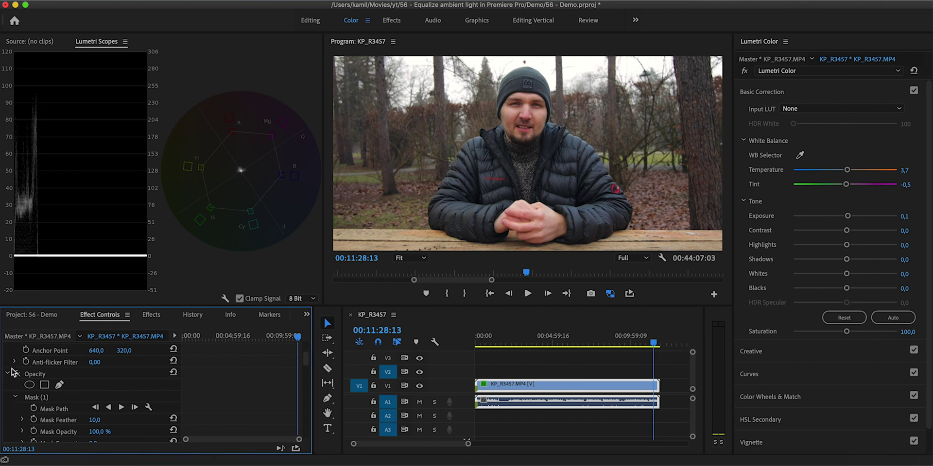
{"action": "scroll", "coordinate": [13, 396], "scroll_direction": "down", "scroll_amount": 5}
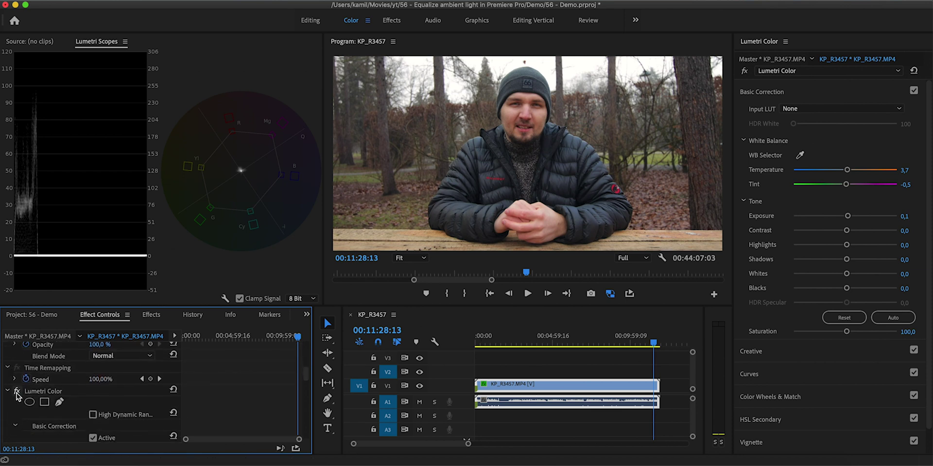
{"action": "left_click_drag", "start_coordinate": [507, 346], "coordinate": [650, 344]}
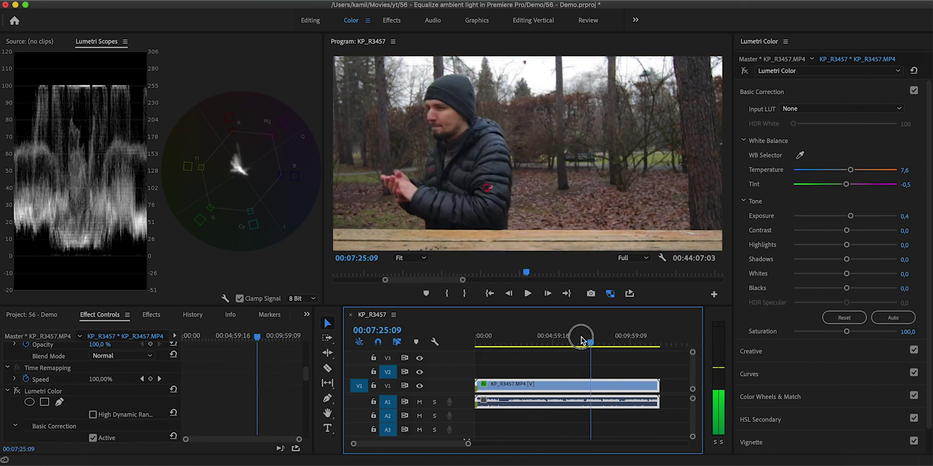
{"action": "left_click_drag", "start_coordinate": [581, 339], "coordinate": [466, 333]}
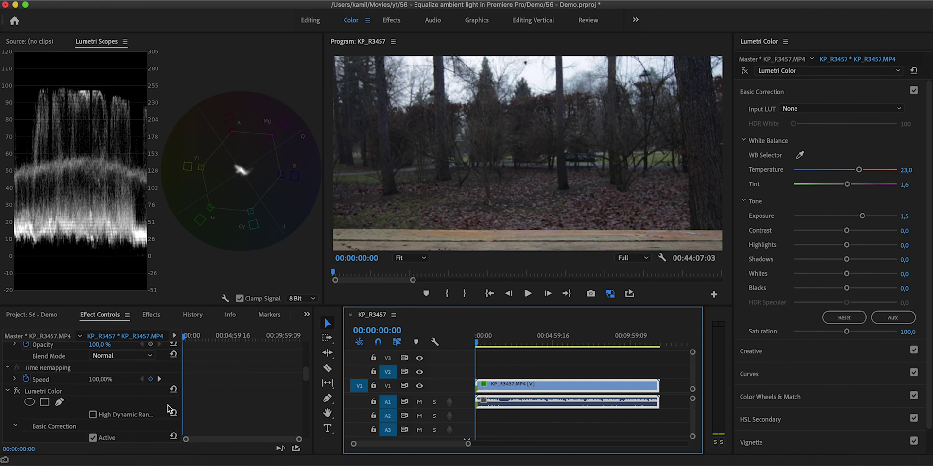
{"action": "left_click", "coordinate": [16, 392]}
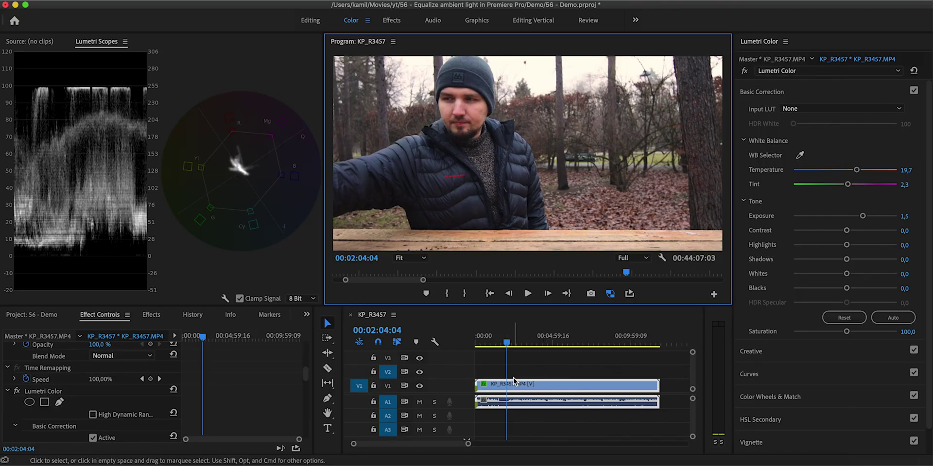
Step: Nest the V1 clip as 'Nested Sequence 01' and select the resulting nested clip
{"action": "right_click", "coordinate": [532, 387]}
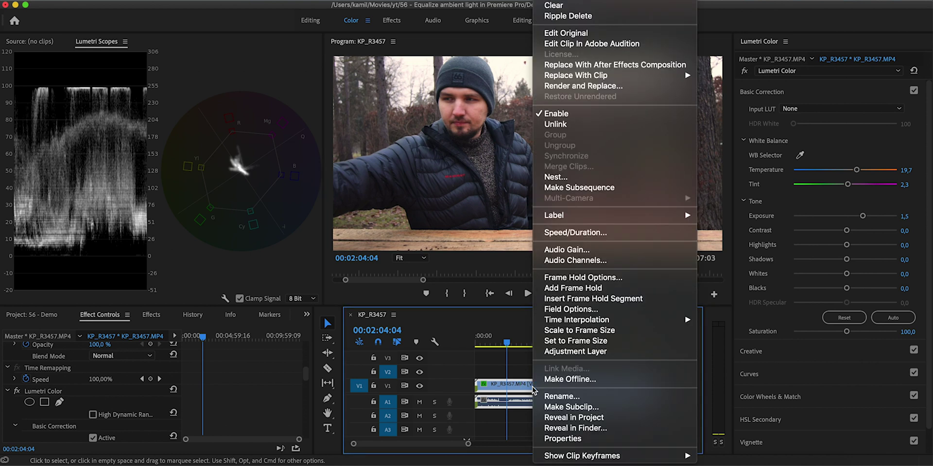
{"action": "left_click", "coordinate": [564, 177]}
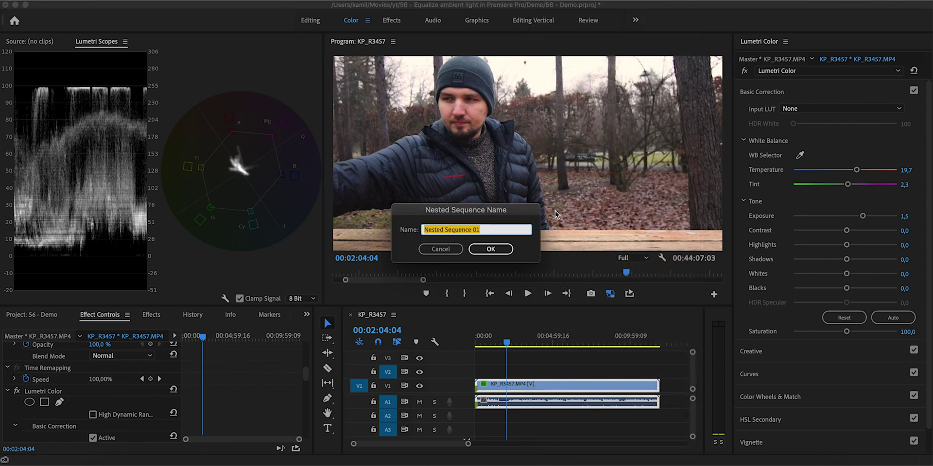
{"action": "left_click", "coordinate": [491, 250]}
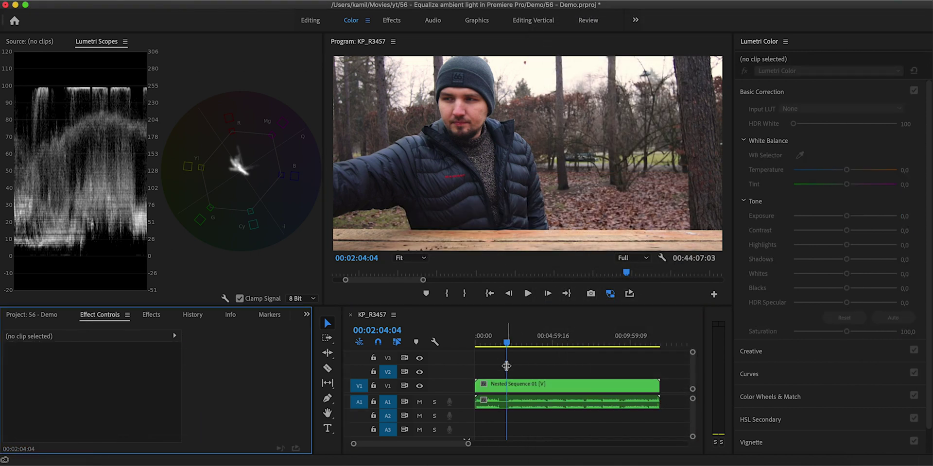
{"action": "left_click", "coordinate": [523, 384]}
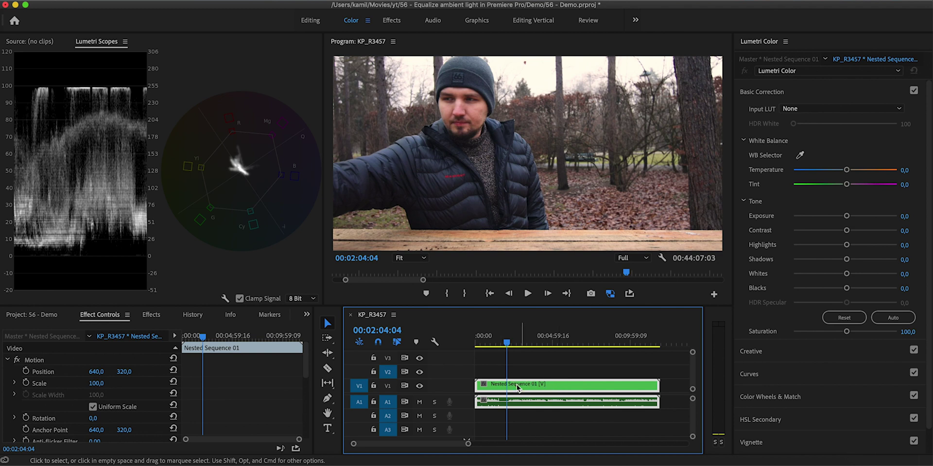